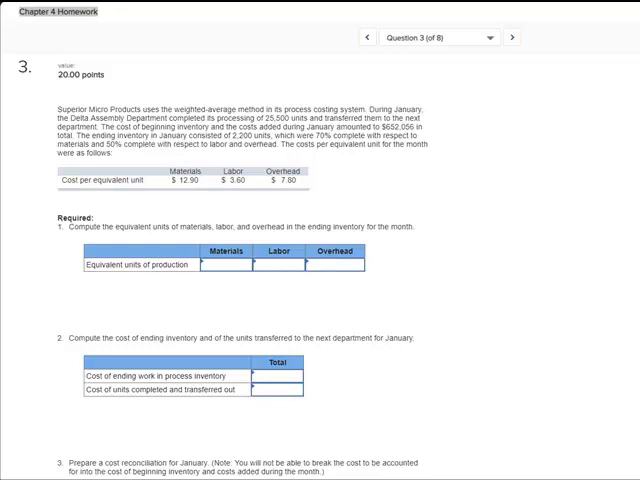
scroll(400, 300, down, 3)
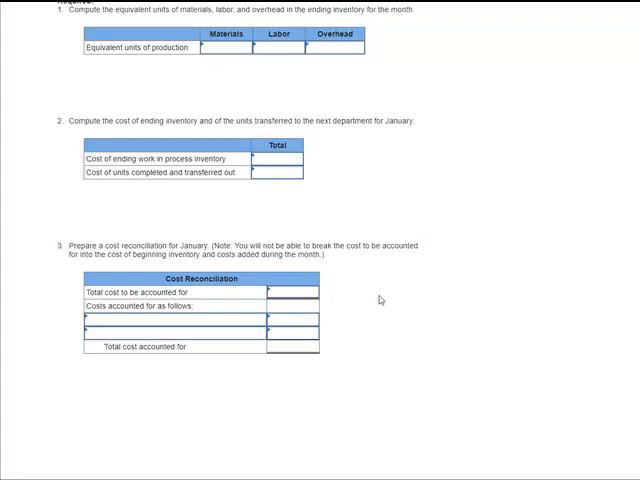
scroll(380, 300, up, 3)
scroll(375, 300, up, 2)
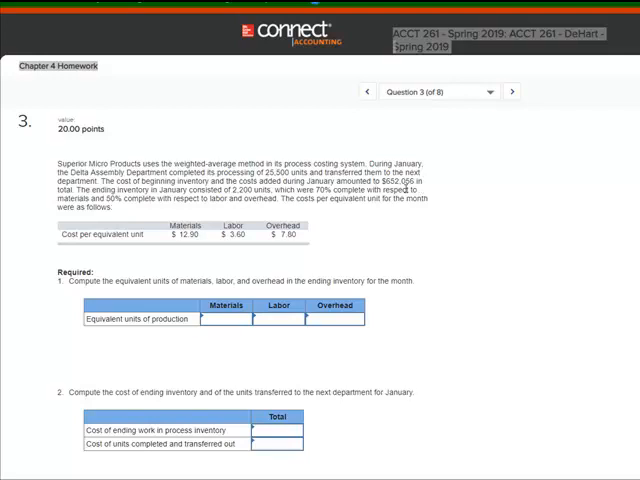
scroll(364, 276, down, 1)
scroll(311, 339, down, 5)
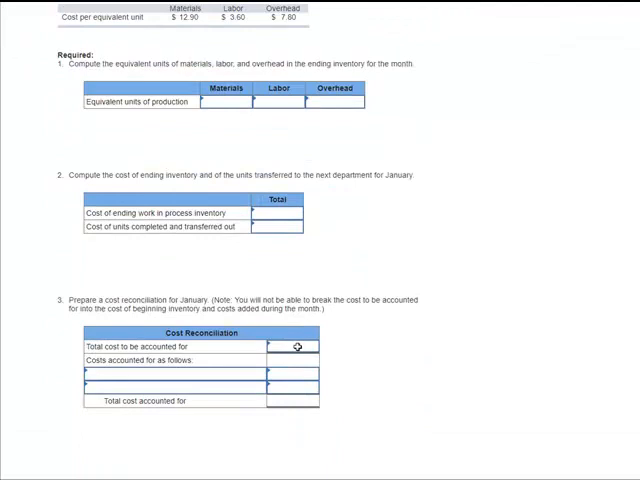